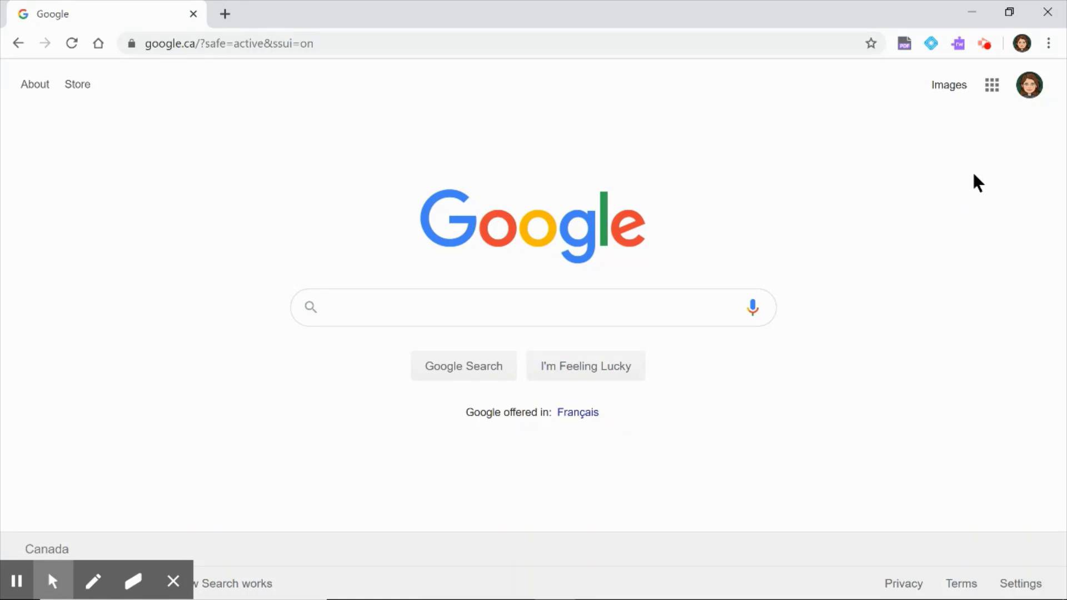
- Check the signed-in Chrome accounts, then open the Google apps list to reach Classroom
{"action": "left_click", "coordinate": [1021, 43]}
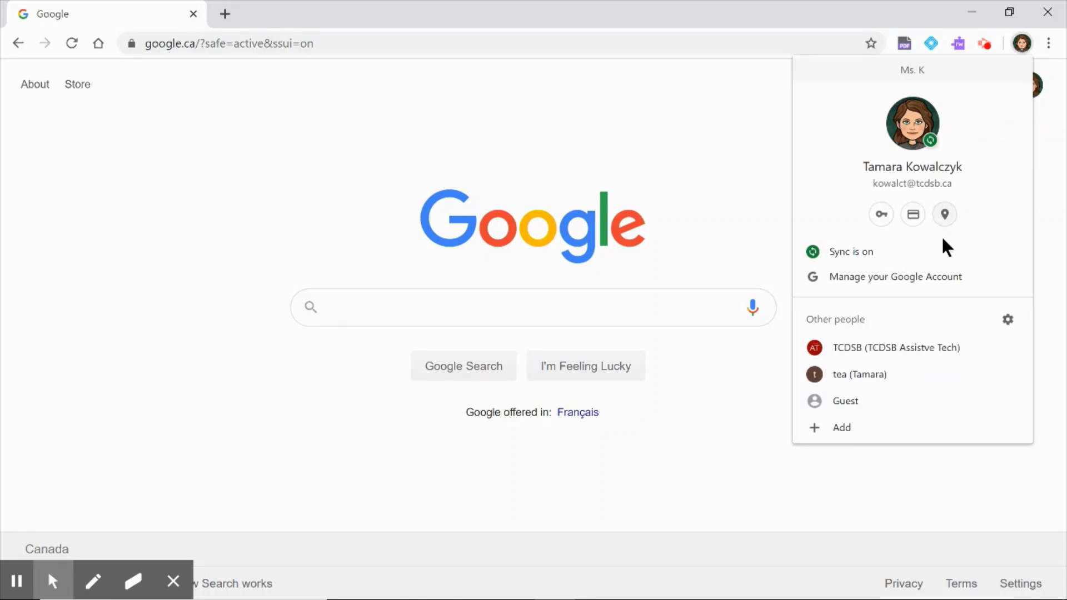
{"action": "left_click", "coordinate": [1053, 251]}
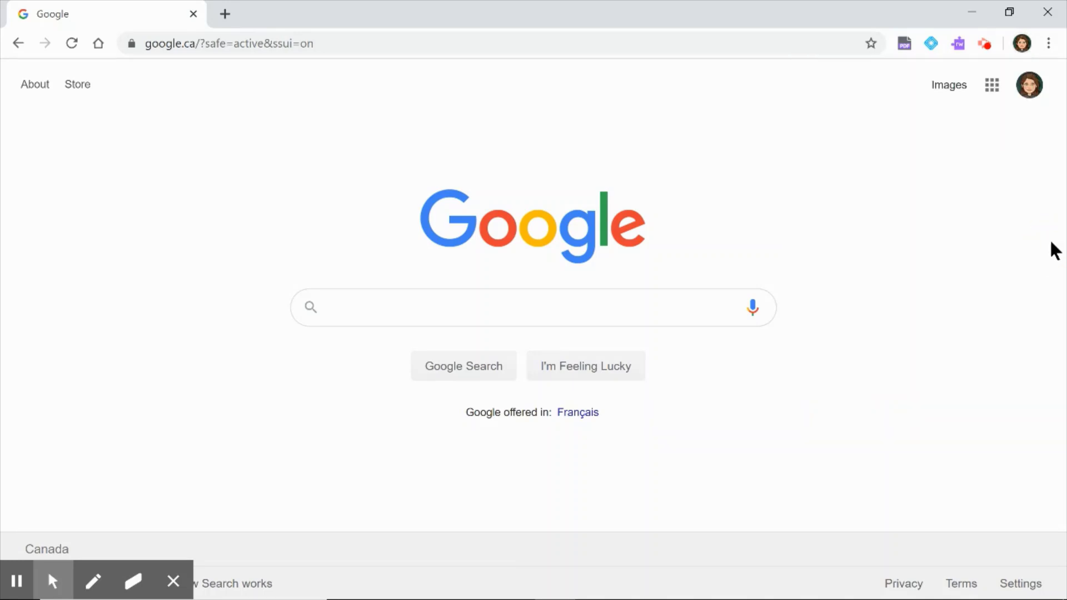
{"action": "left_click", "coordinate": [991, 86]}
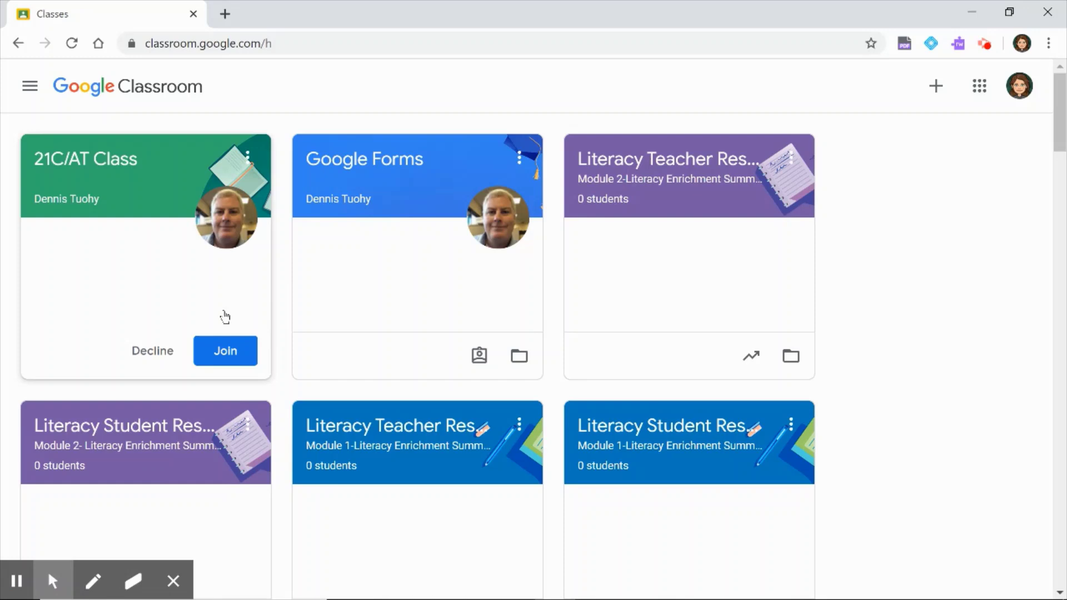
- Join the 21C/AT Class from its invitation card
{"action": "left_click", "coordinate": [227, 357]}
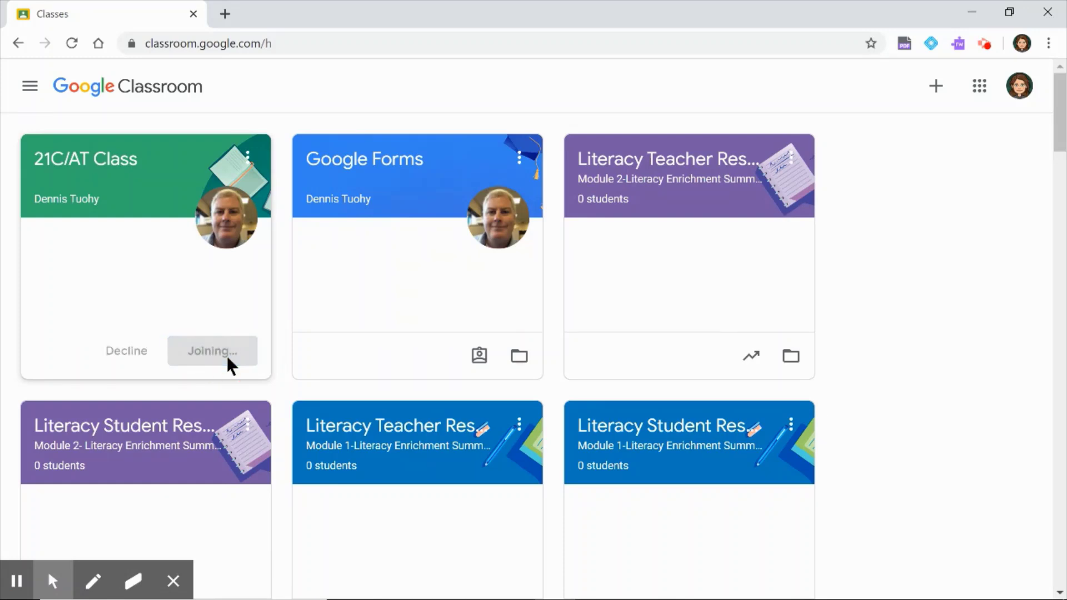